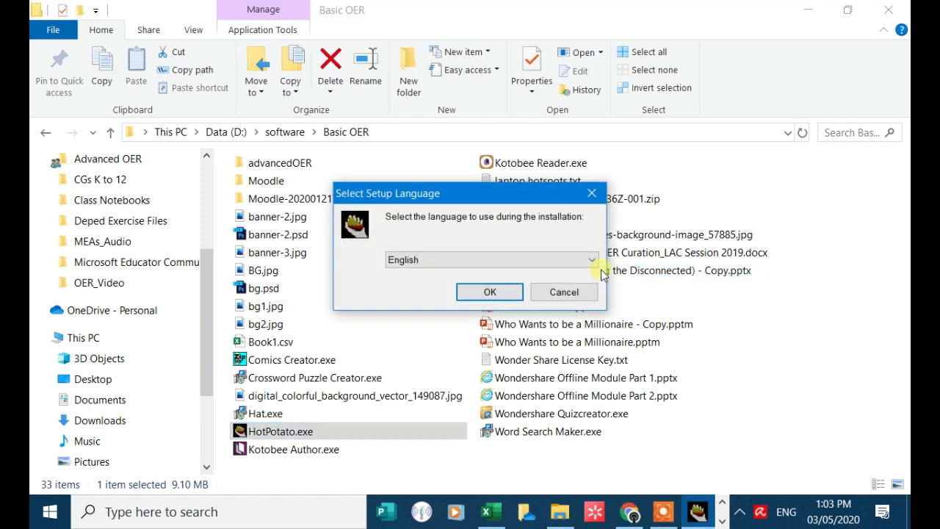
# - Start the HotPotatoes 6 setup in English, clear the file window out of view, and accept the licence agreement
pyautogui.click(490, 293)
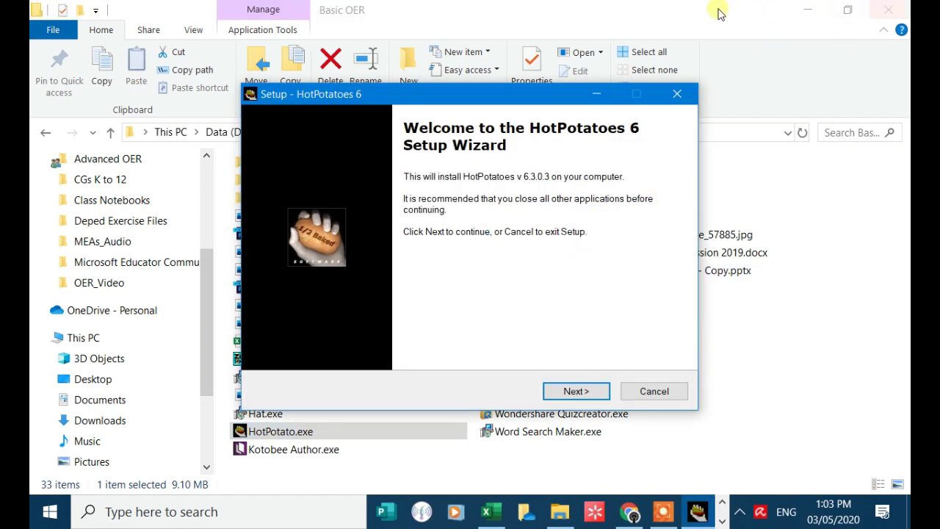
pyautogui.click(823, 11)
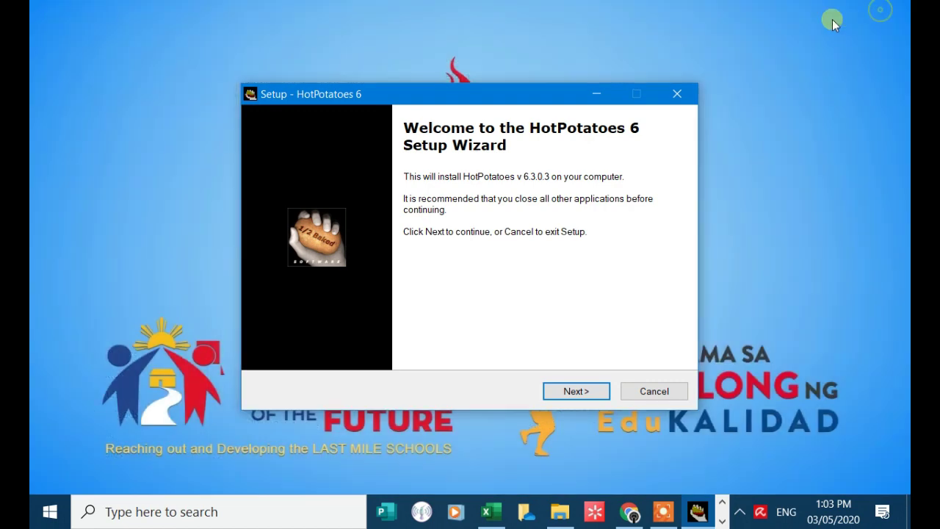
pyautogui.click(585, 393)
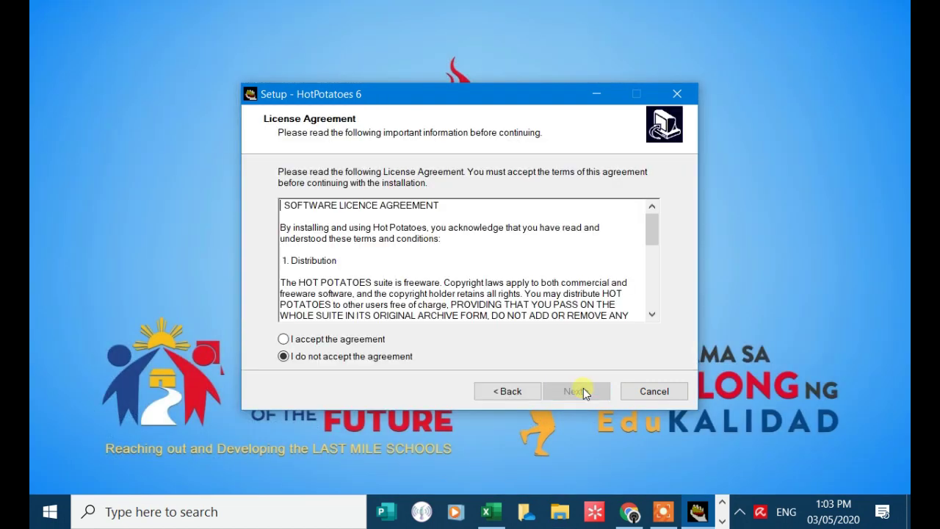
pyautogui.click(363, 345)
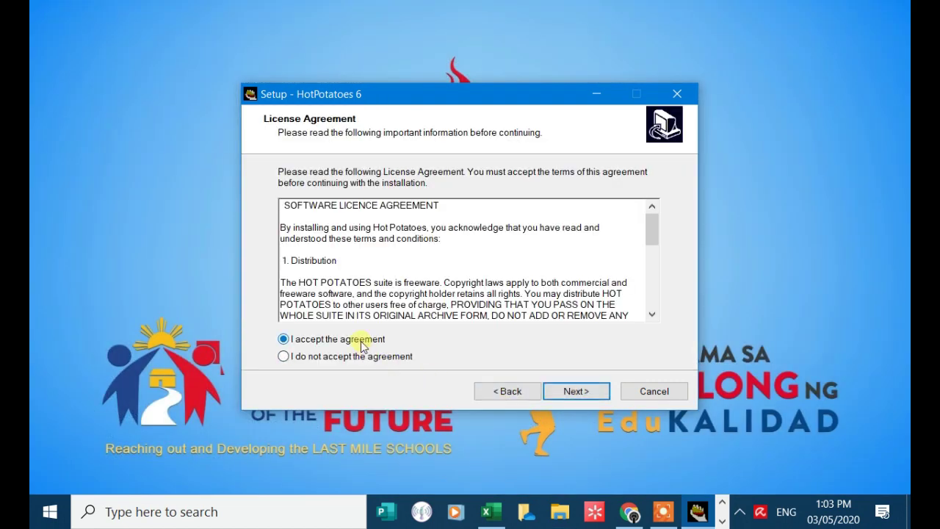
pyautogui.click(579, 394)
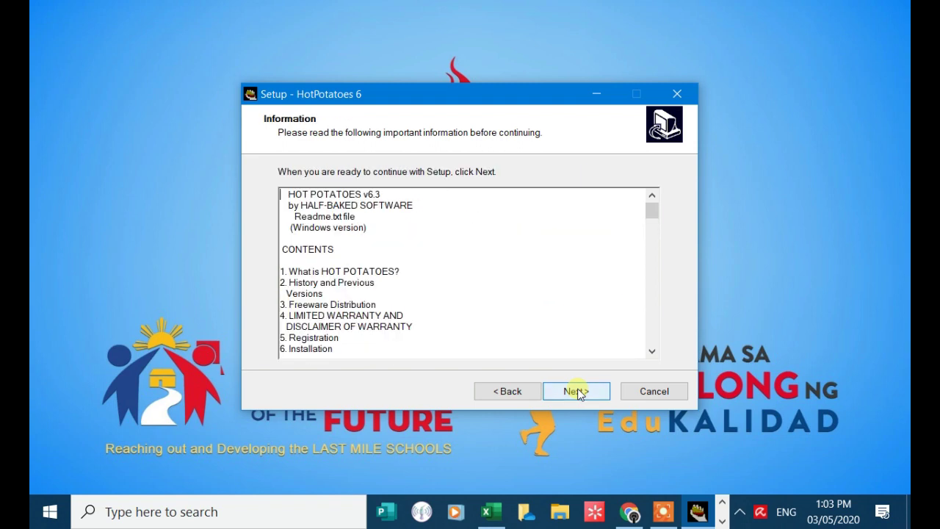
# - Install HotPotatoes 6 with the default destination, the HotPotatoes 6 Start Menu folder and a desktop icon, and launch it on finishing
pyautogui.click(579, 394)
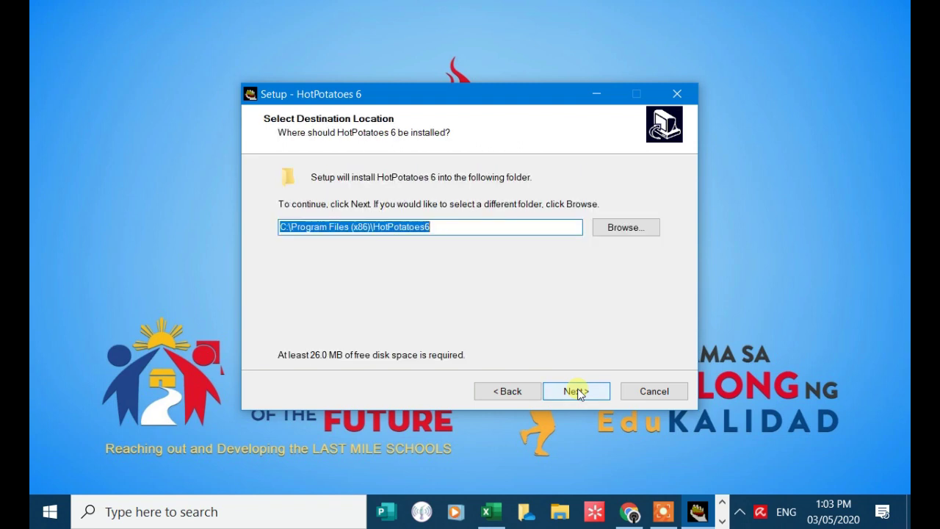
pyautogui.click(578, 394)
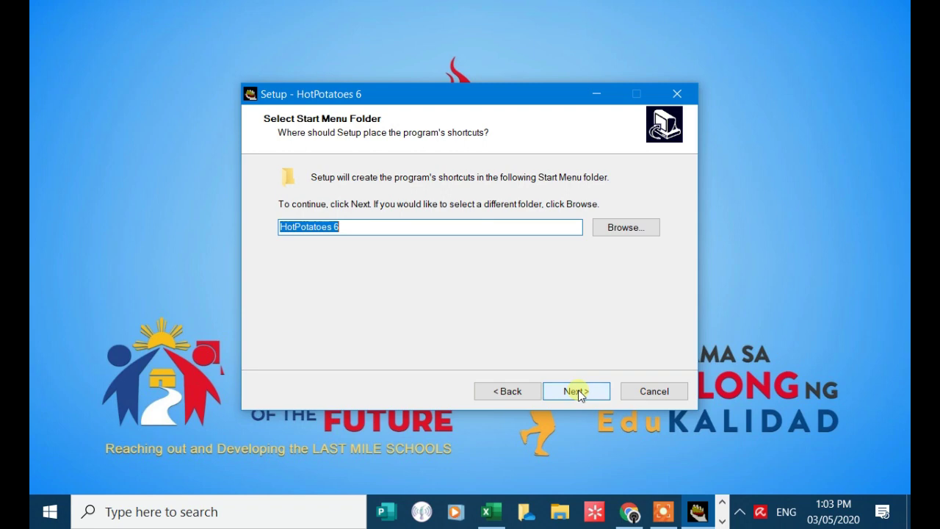
pyautogui.click(579, 394)
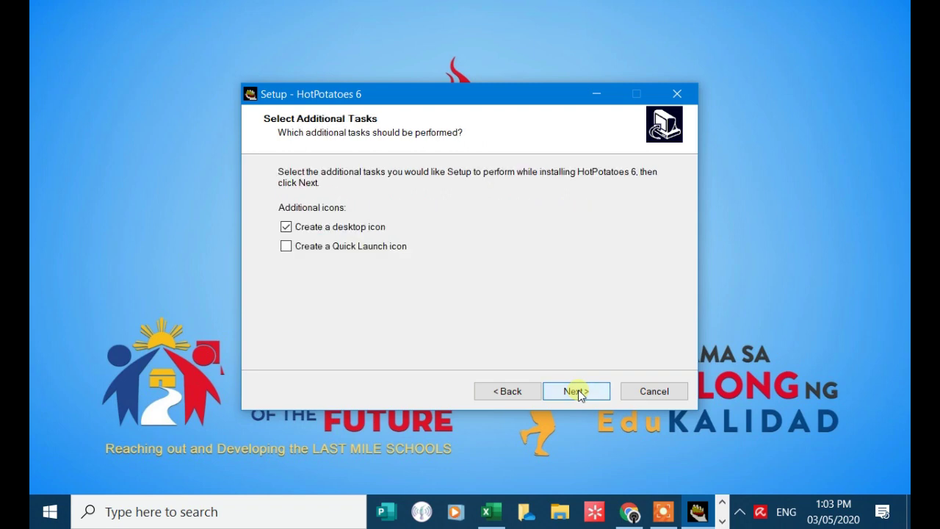
pyautogui.click(578, 393)
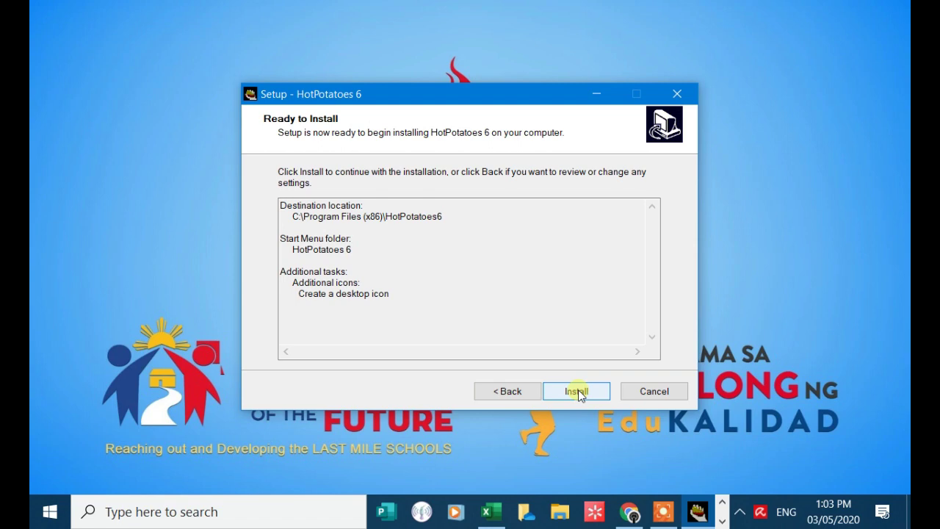
pyautogui.click(577, 391)
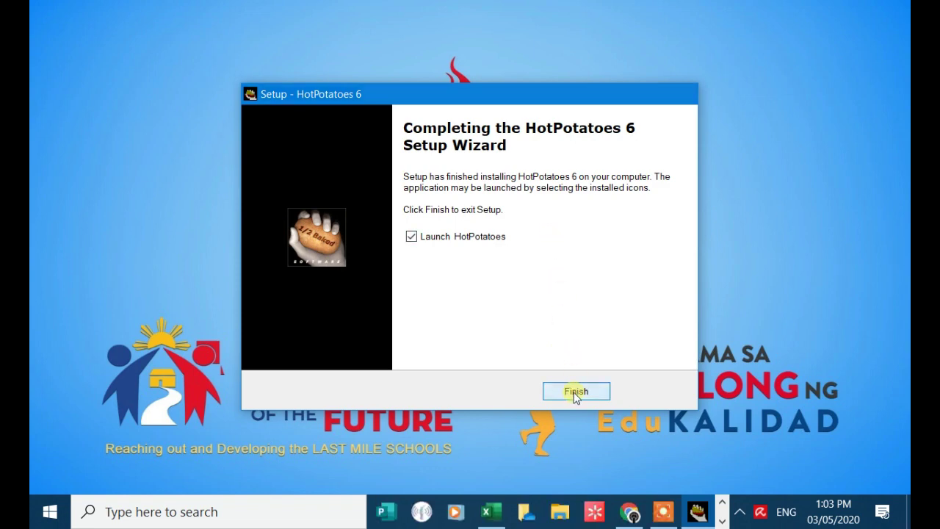
pyautogui.click(575, 392)
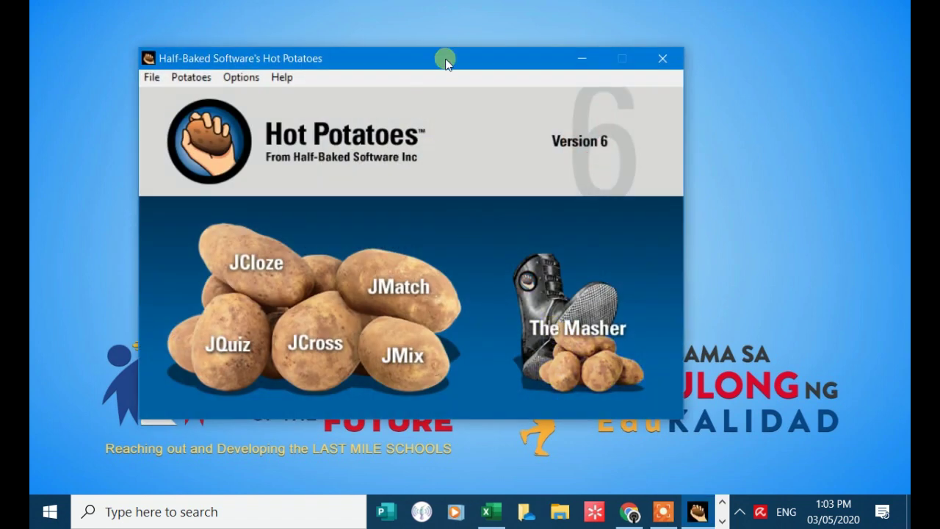
# - Open the JCross crossword maker and resize and reposition its window so it fits fully above the taskbar
pyautogui.moveTo(446, 60); pyautogui.dragTo(536, 52)
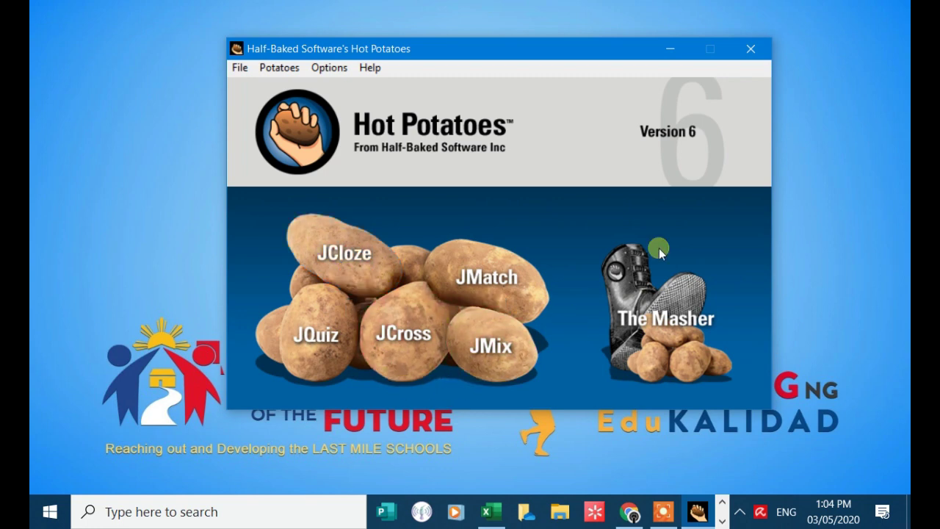
pyautogui.click(406, 346)
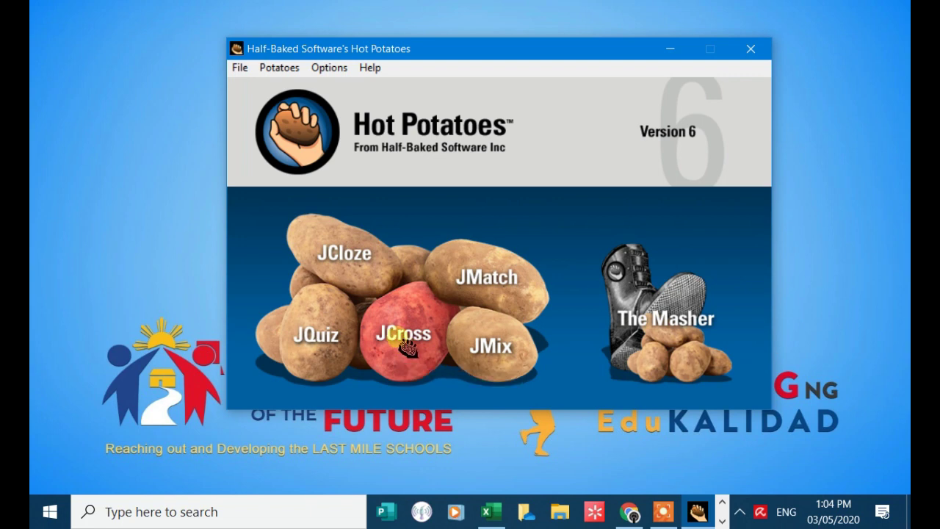
pyautogui.click(397, 337)
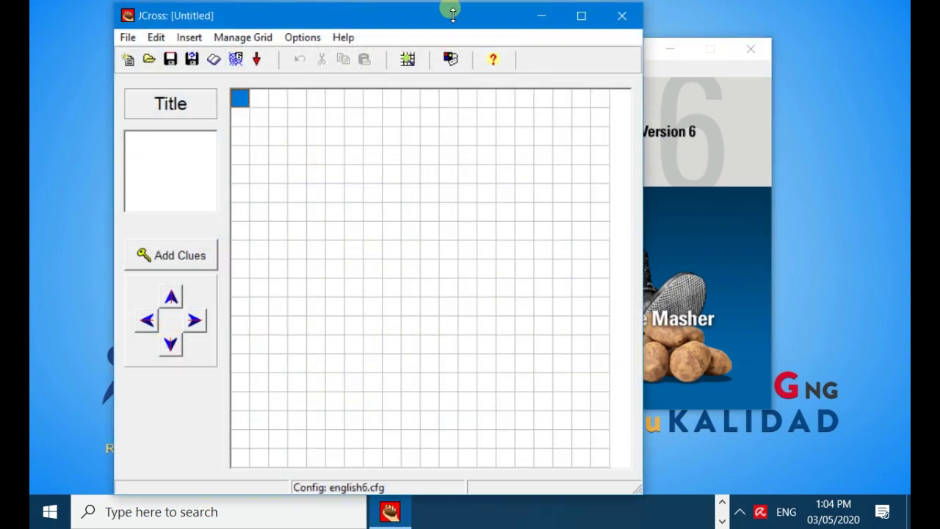
pyautogui.moveTo(453, 15); pyautogui.dragTo(575, 23)
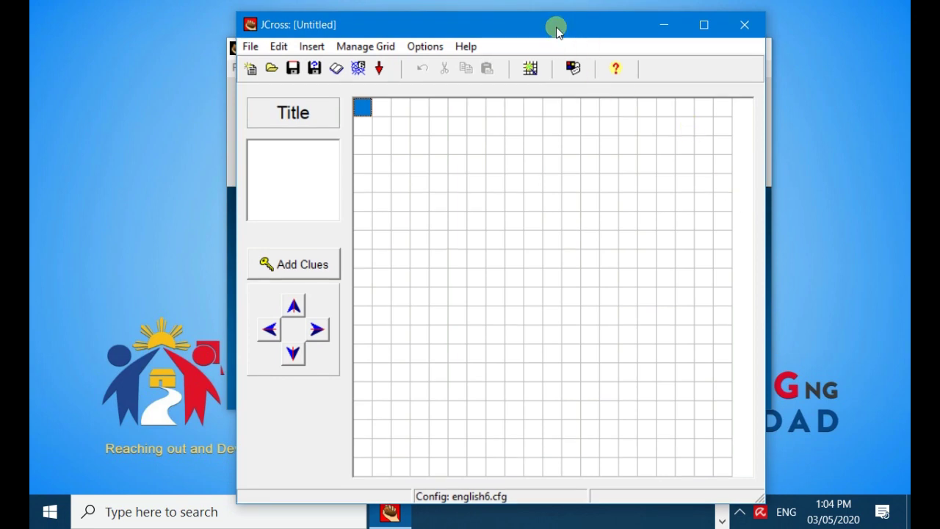
pyautogui.moveTo(554, 23)
pyautogui.mouseDown()
pyautogui.moveTo(552, 53)
pyautogui.moveTo(538, 32)
pyautogui.mouseUp()
pyautogui.moveTo(740, 483); pyautogui.dragTo(766, 488)
pyautogui.moveTo(513, 47); pyautogui.dragTo(508, 30)
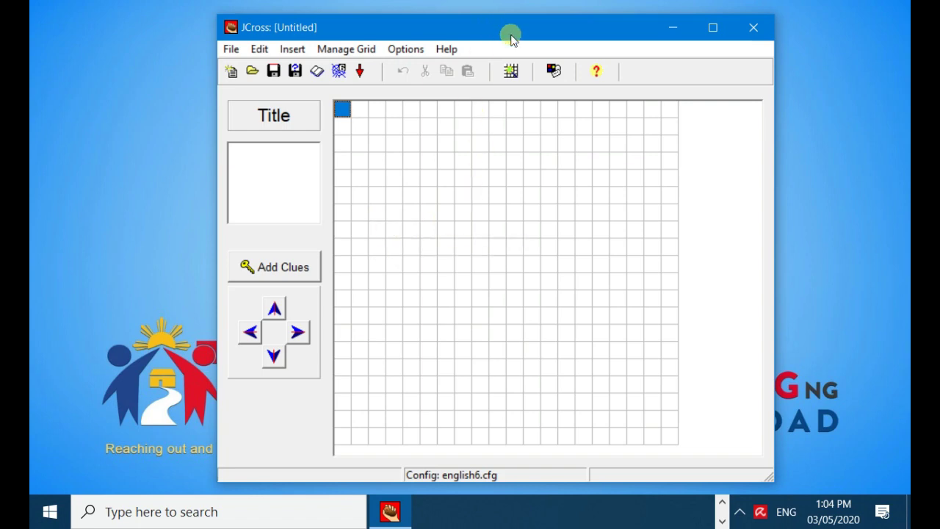
pyautogui.moveTo(517, 32); pyautogui.dragTo(516, 34)
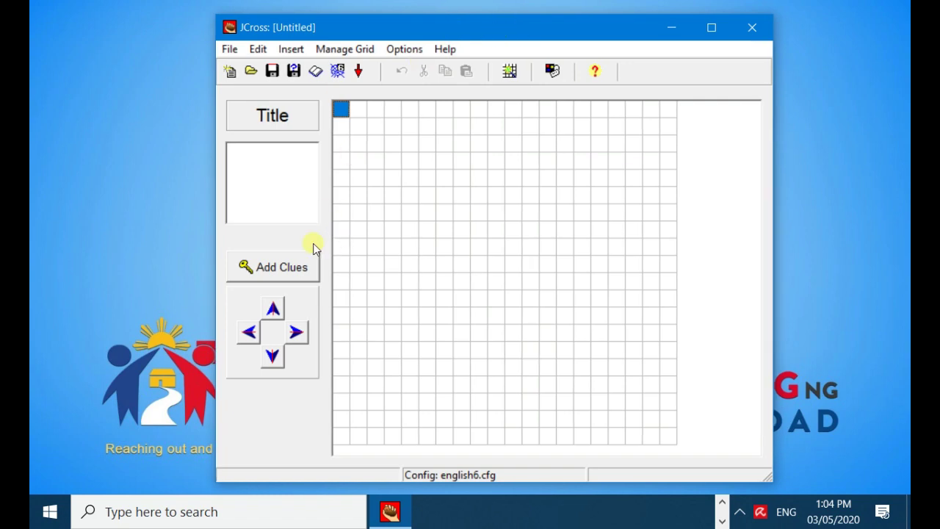
pyautogui.click(402, 52)
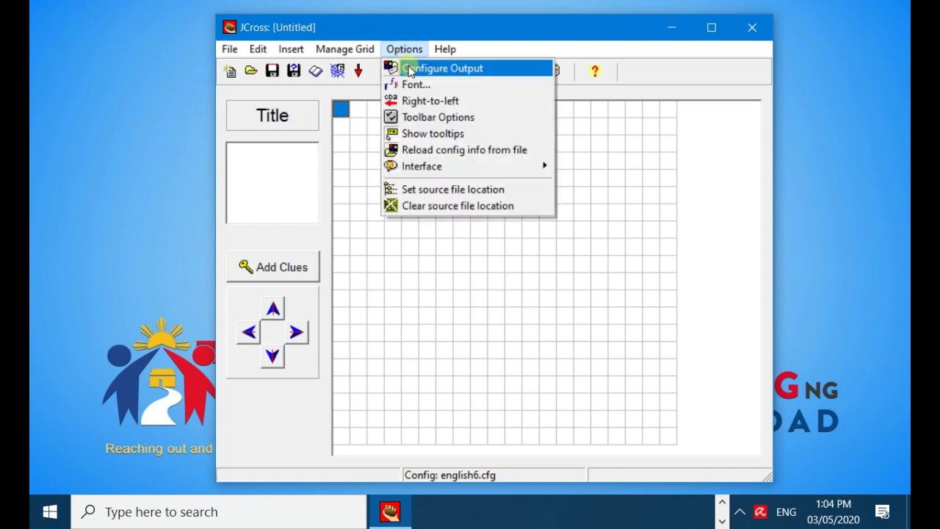
pyautogui.click(404, 68)
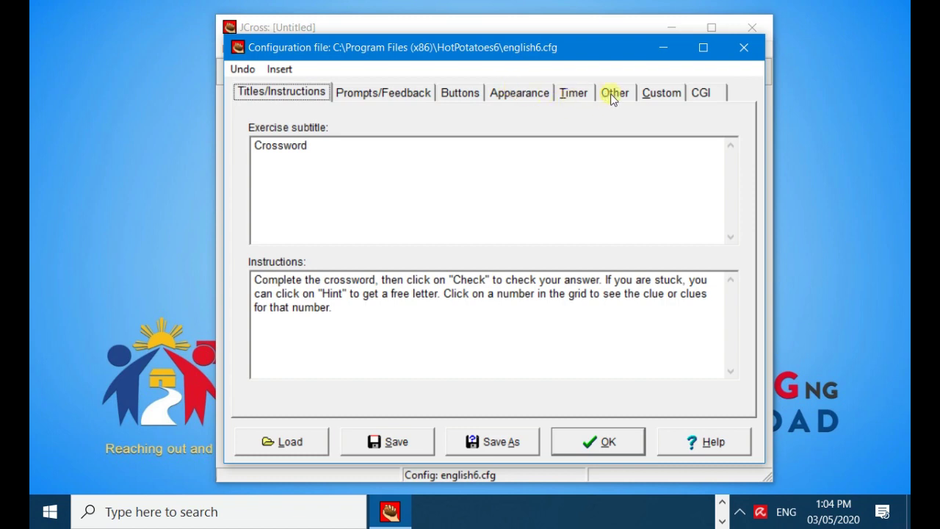
pyautogui.click(609, 443)
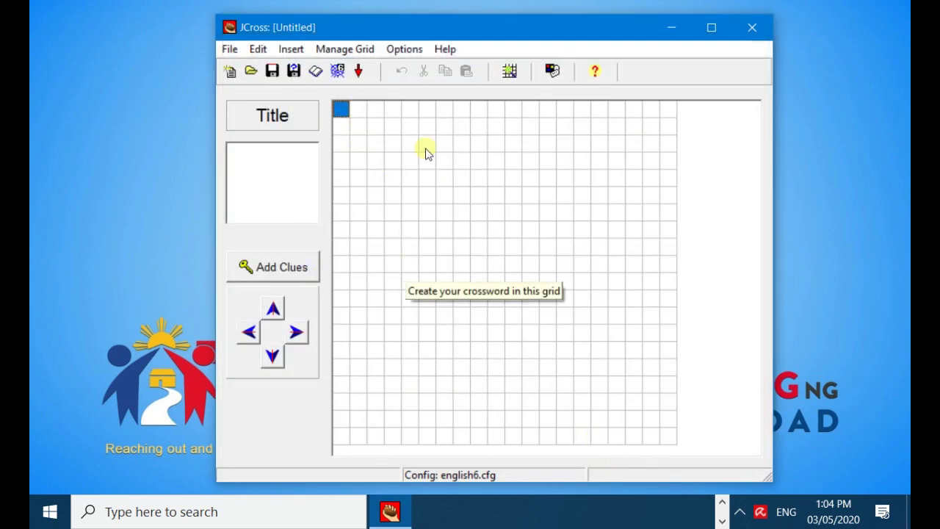
# - Open the output configuration for the crossword at its titles and instructions settings
pyautogui.click(403, 52)
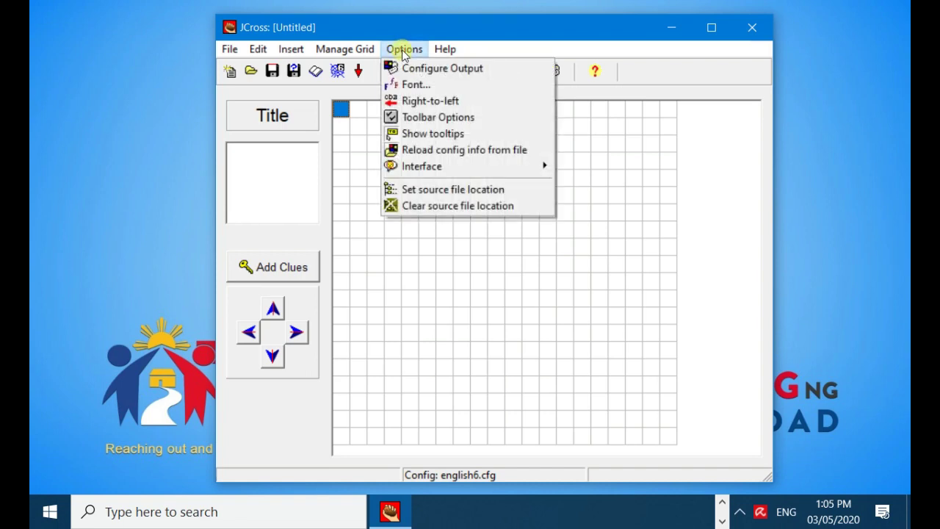
pyautogui.click(413, 68)
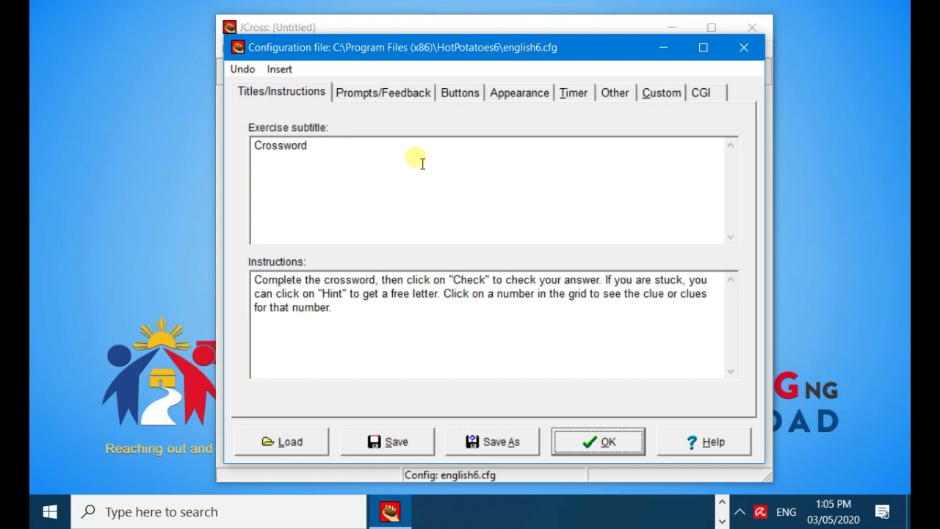
pyautogui.click(723, 505)
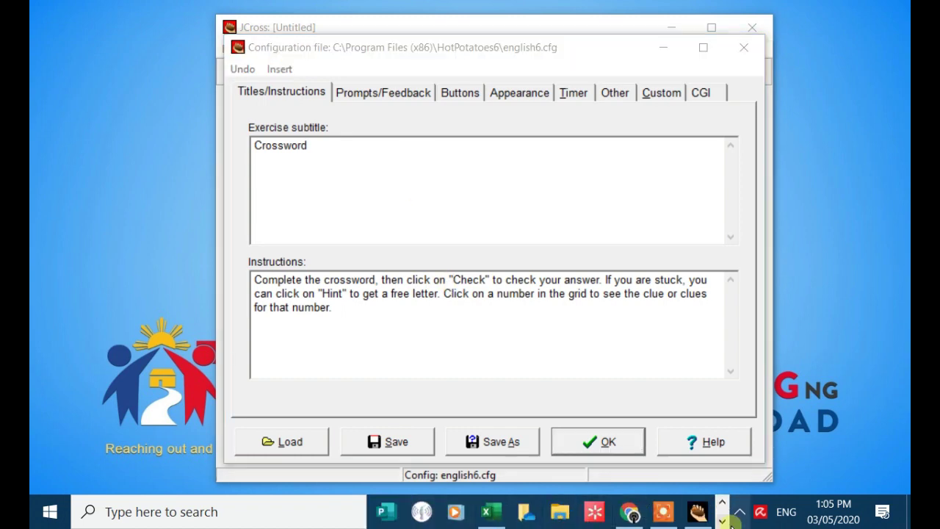
pyautogui.click(725, 520)
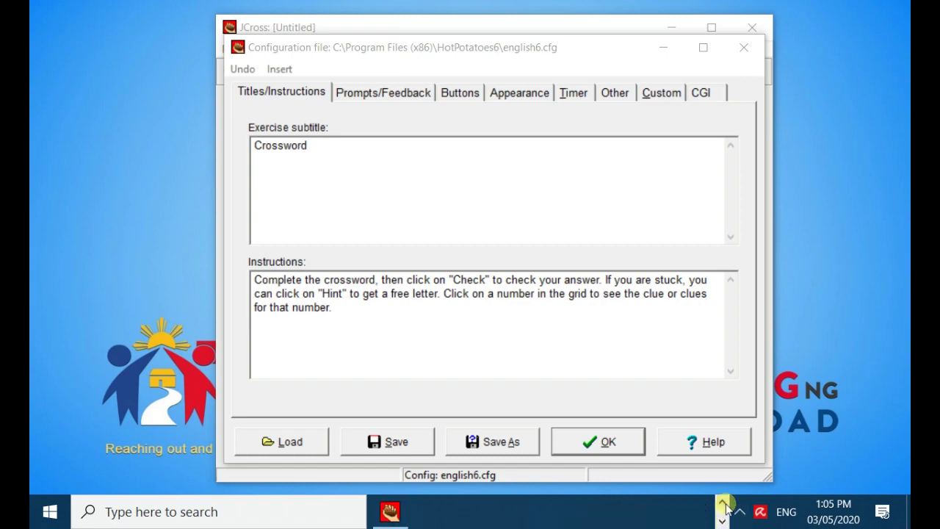
pyautogui.click(724, 519)
pyautogui.click(722, 521)
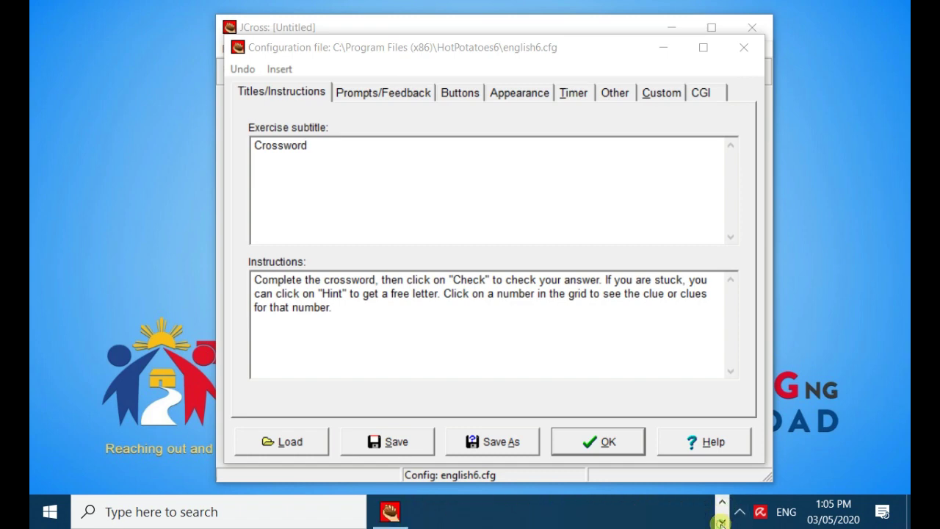
pyautogui.click(721, 501)
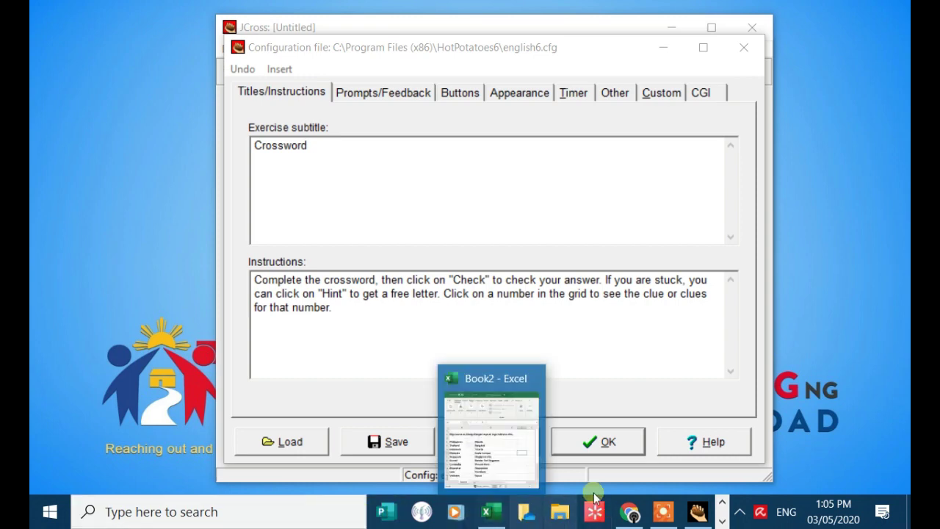
pyautogui.click(657, 518)
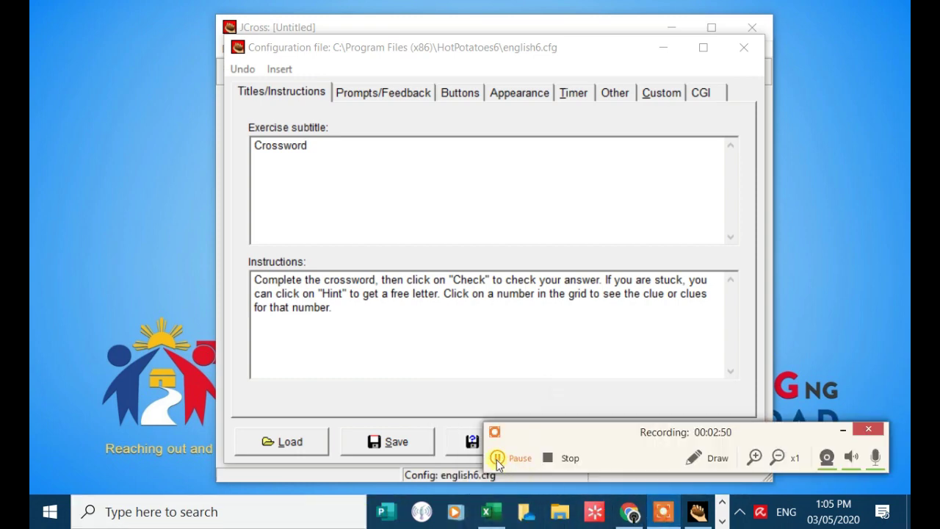
pyautogui.click(497, 458)
pyautogui.click(497, 458)
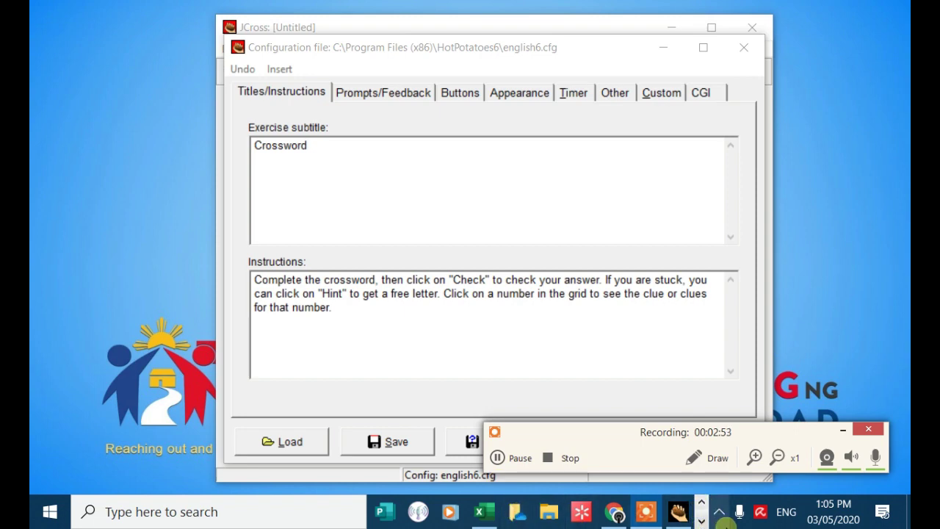
# - Switch to the Notepad notes and copy the three heading lines containing the department, division and author
pyautogui.click(701, 503)
pyautogui.click(701, 503)
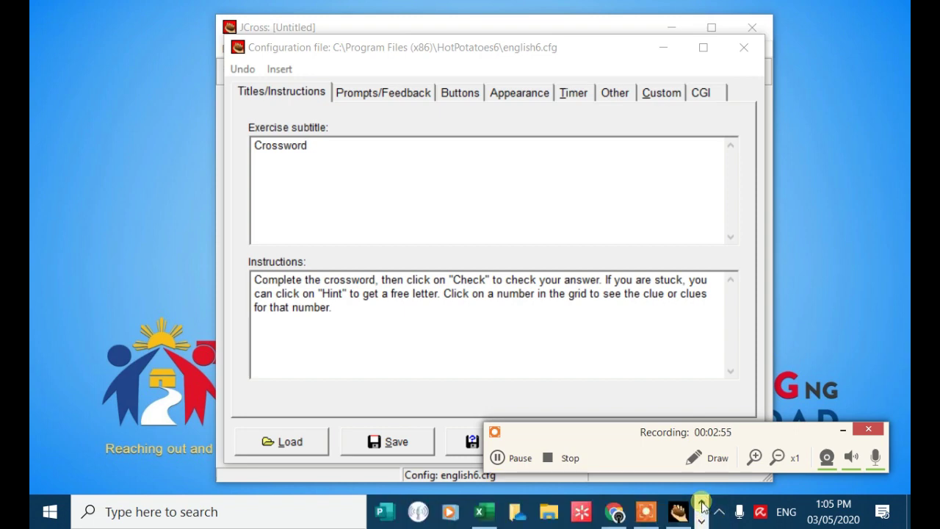
pyautogui.click(547, 510)
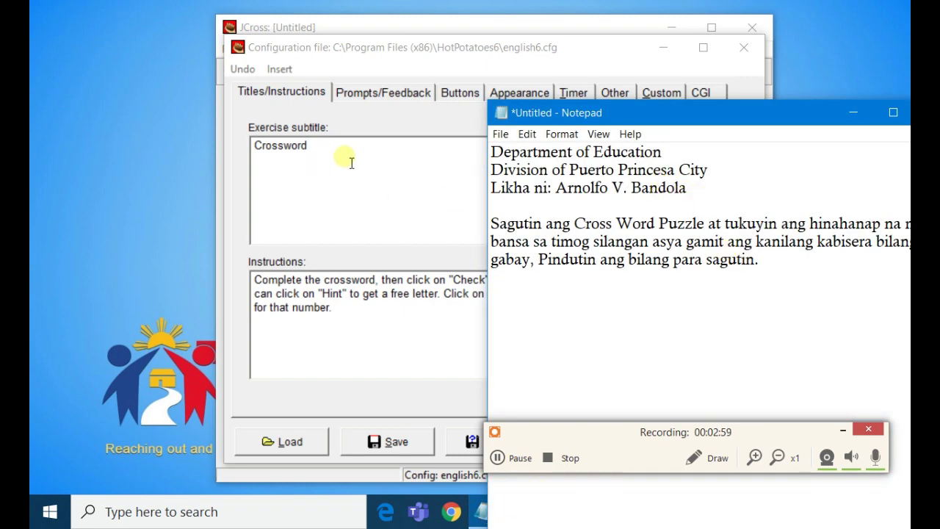
pyautogui.moveTo(696, 200); pyautogui.dragTo(486, 152)
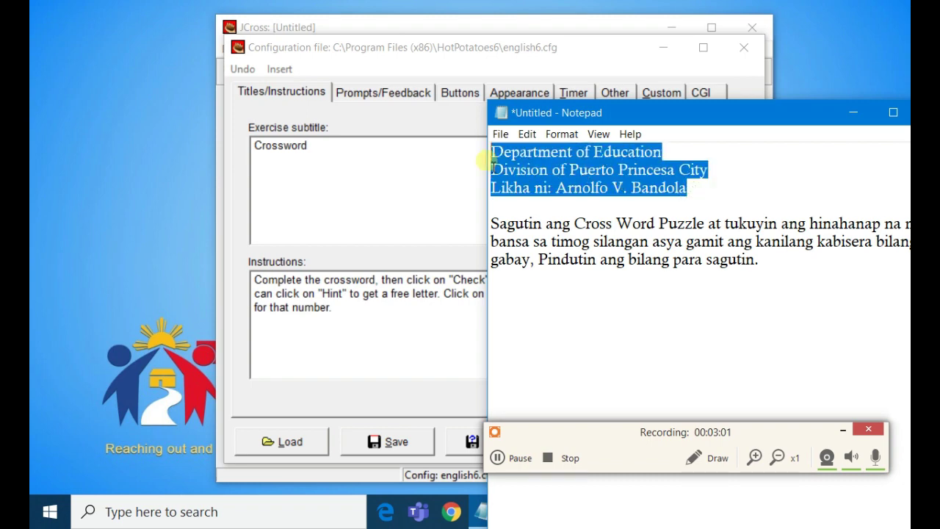
pyautogui.rightClick(588, 159)
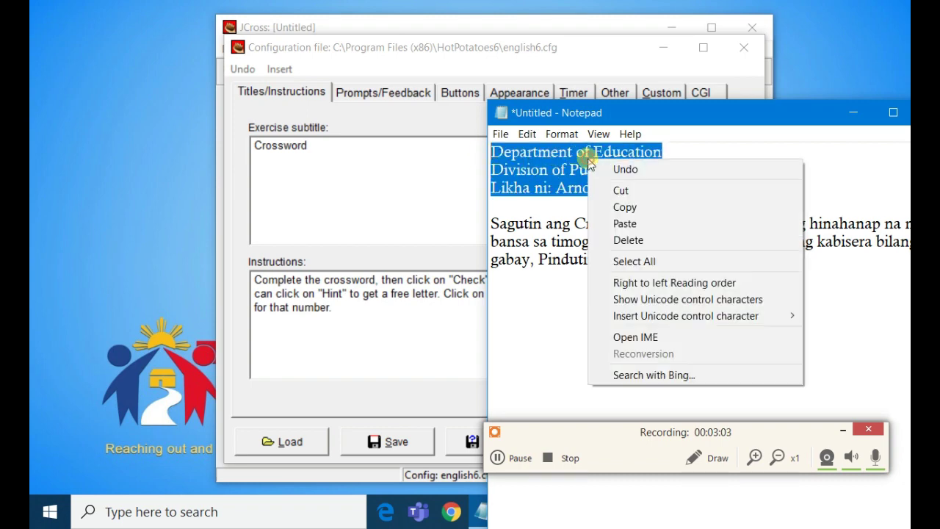
pyautogui.click(620, 207)
# - Replace the exercise subtitle "Crossword" with the copied lines: Department of Education, Division of Puerto Princesa City and the author credit
pyautogui.click(383, 179)
pyautogui.doubleClick(266, 156)
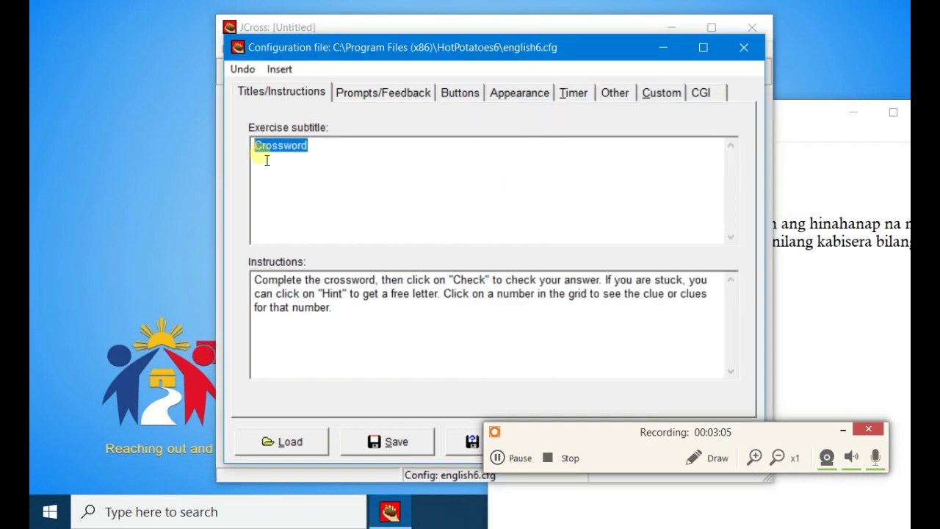
pyautogui.rightClick(289, 152)
pyautogui.click(329, 223)
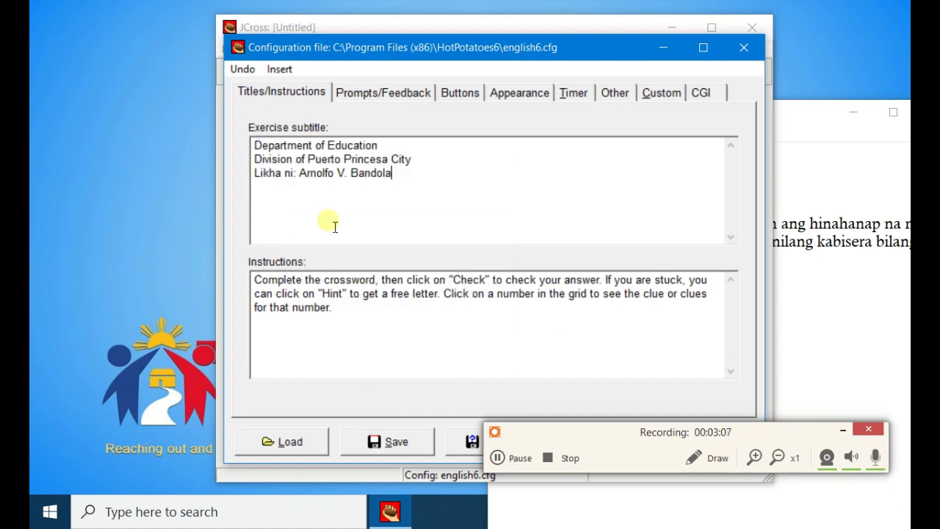
# - Switch to the Notepad notes, copy the instructions paragraph starting "Sagutin ang Cross Word Puzzle", and minimize Notepad
pyautogui.click(799, 310)
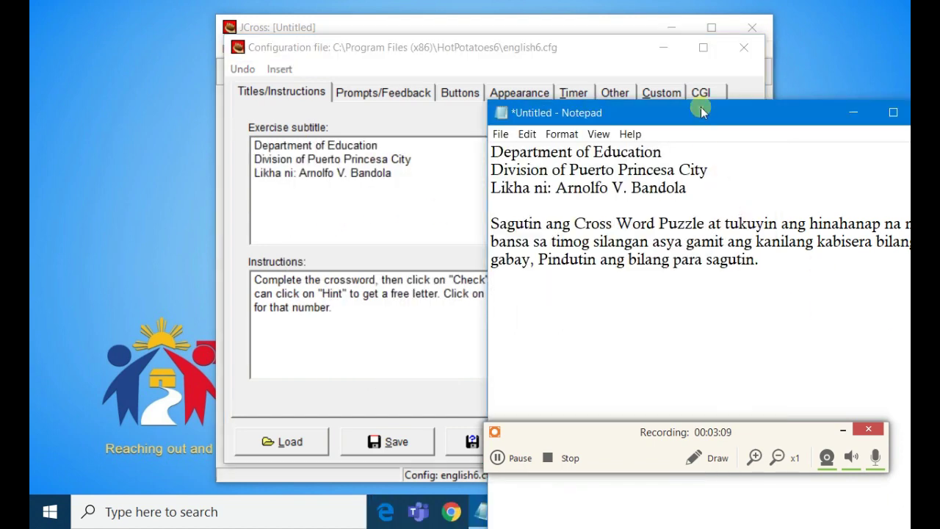
pyautogui.moveTo(707, 112); pyautogui.dragTo(614, 66)
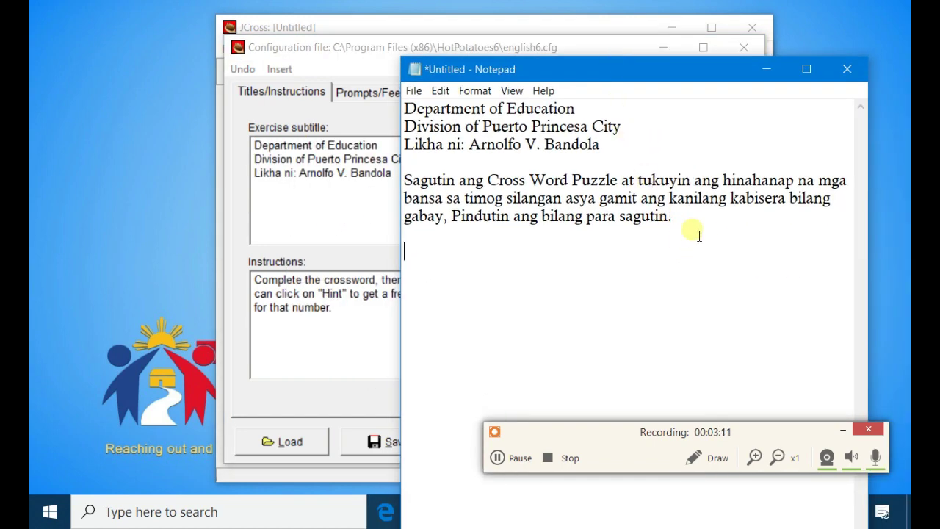
pyautogui.moveTo(697, 222); pyautogui.dragTo(403, 182)
pyautogui.rightClick(497, 188)
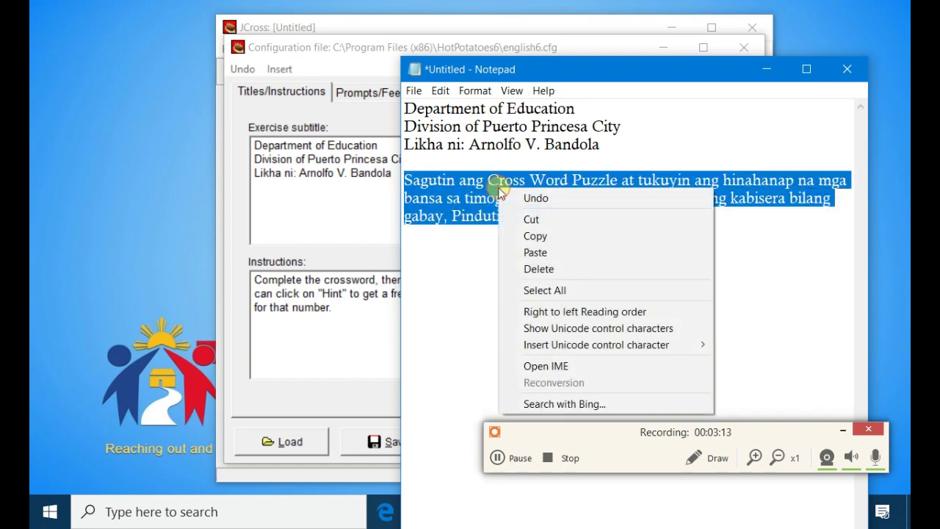
pyautogui.click(541, 237)
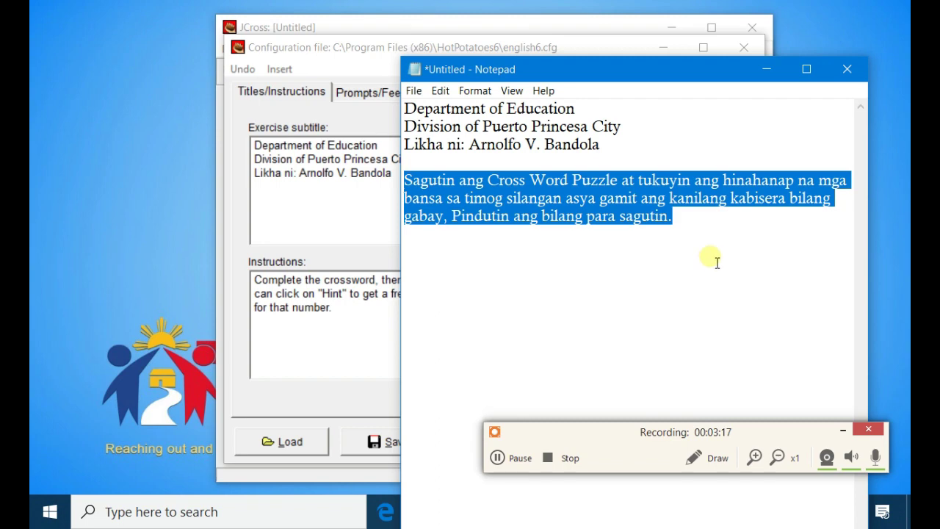
pyautogui.click(764, 70)
# - Replace the default crossword instructions with the copied paragraph "Sagutin ang Cross Word Puzzle at tukuyin ang hinahanap na mga bansa..." and minimize the screen recorder
pyautogui.moveTo(384, 317); pyautogui.dragTo(248, 284)
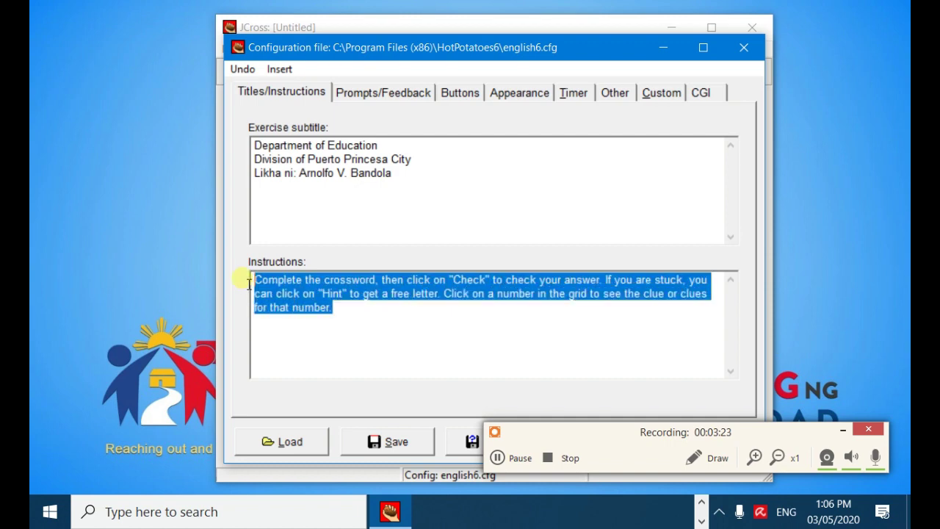
pyautogui.rightClick(293, 293)
pyautogui.click(369, 142)
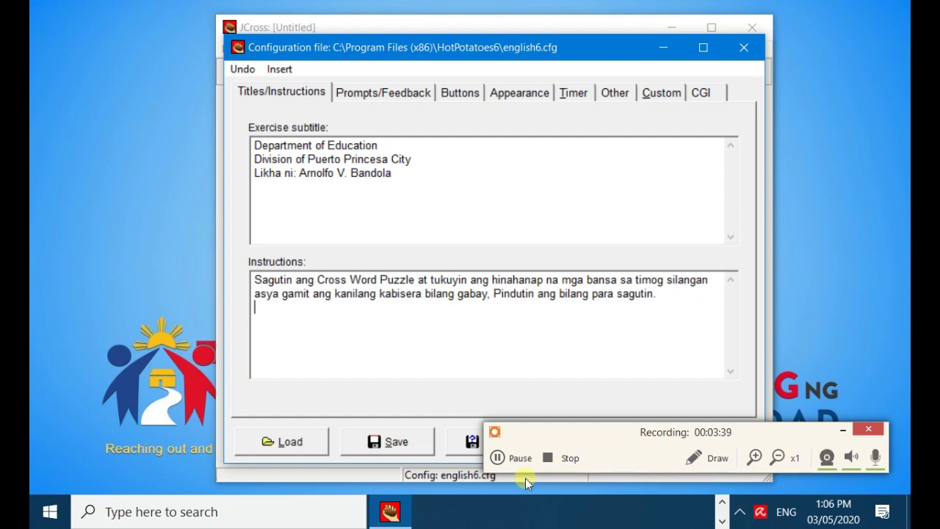
pyautogui.click(837, 430)
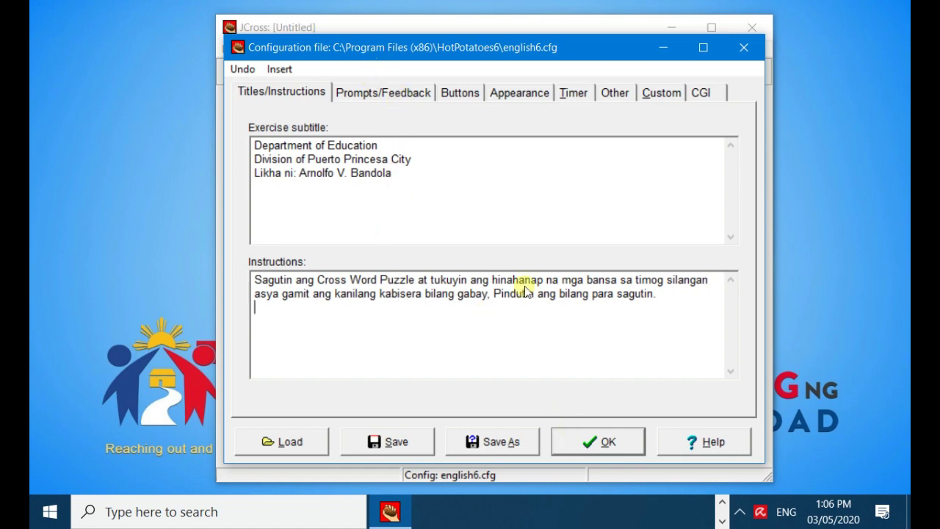
# - Review the exercise subtitle lines and the instructions text entered in the configuration
pyautogui.moveTo(422, 147); pyautogui.dragTo(251, 145)
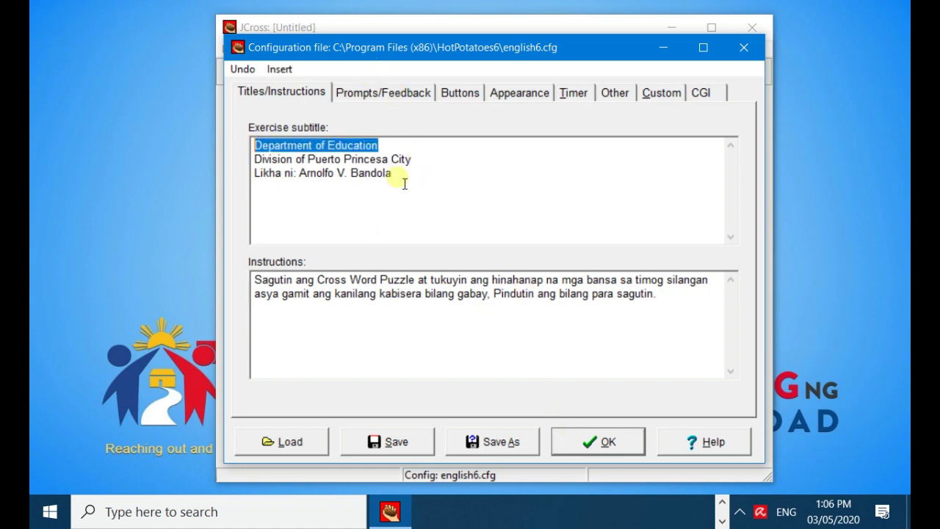
pyautogui.moveTo(403, 175); pyautogui.dragTo(254, 142)
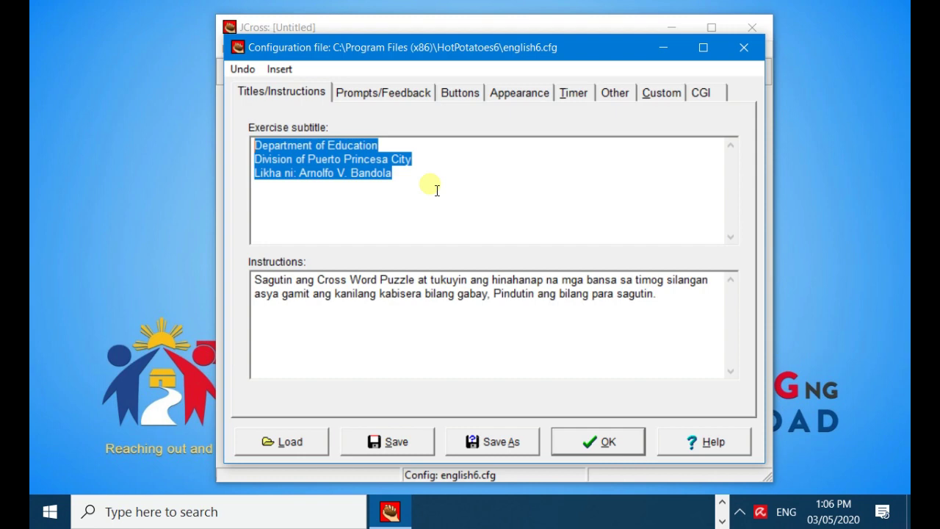
pyautogui.moveTo(659, 296); pyautogui.dragTo(200, 268)
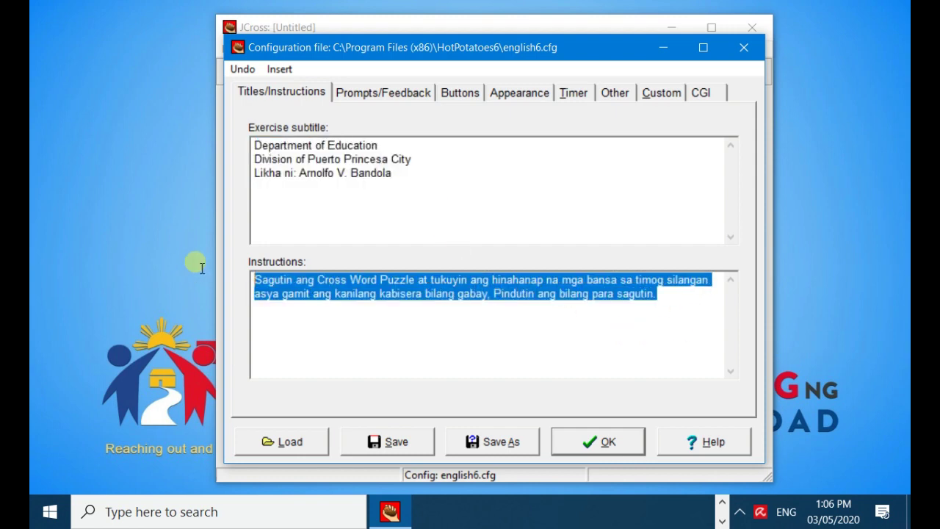
pyautogui.moveTo(404, 175); pyautogui.dragTo(256, 142)
pyautogui.click(459, 207)
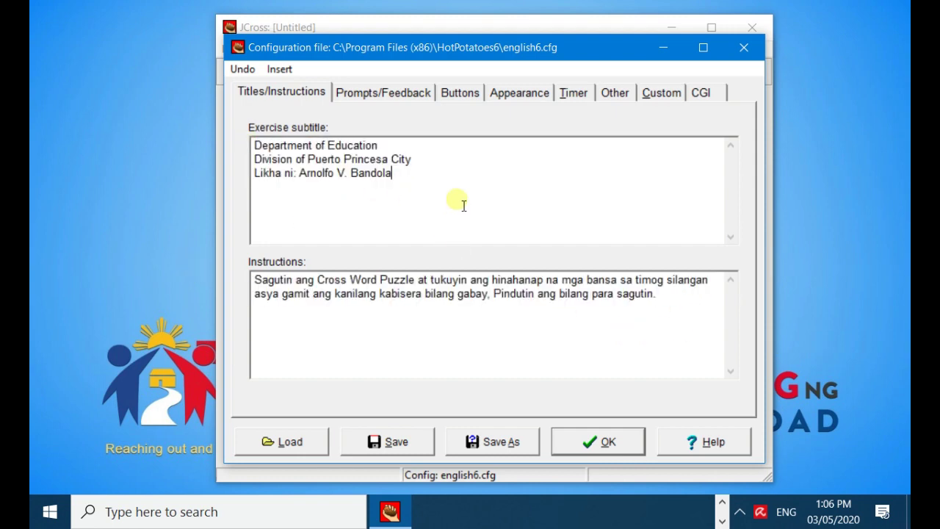
pyautogui.moveTo(466, 205); pyautogui.dragTo(237, 151)
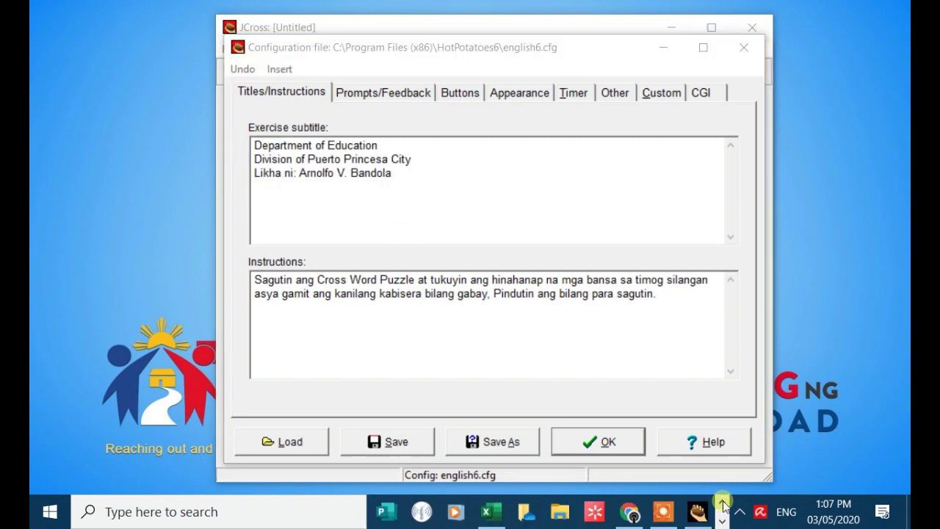
# - Switch to Chrome and examine where the title, subtitle and instructions appear on the finished jcrosstesting.htm page, then return to the configuration
pyautogui.click(632, 513)
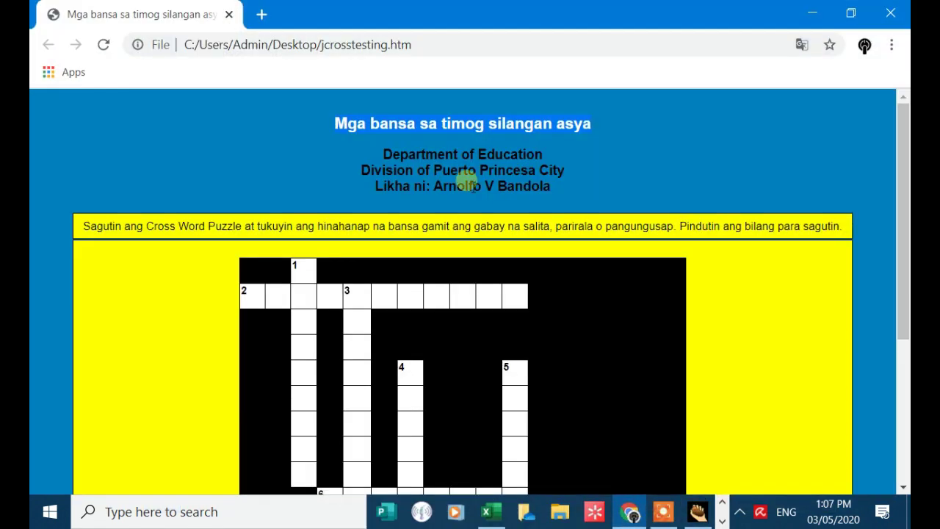
pyautogui.moveTo(387, 156); pyautogui.dragTo(564, 182)
pyautogui.moveTo(83, 230); pyautogui.dragTo(838, 239)
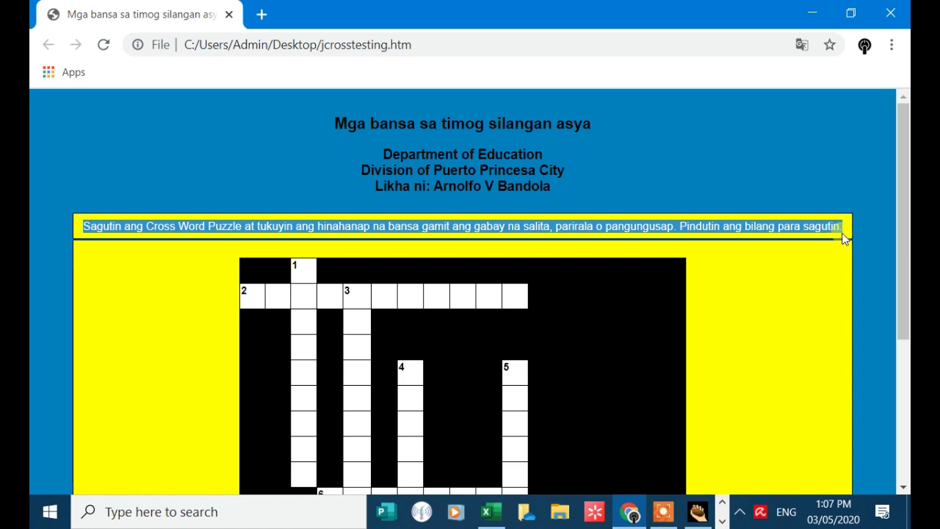
pyautogui.moveTo(559, 193); pyautogui.dragTo(592, 123)
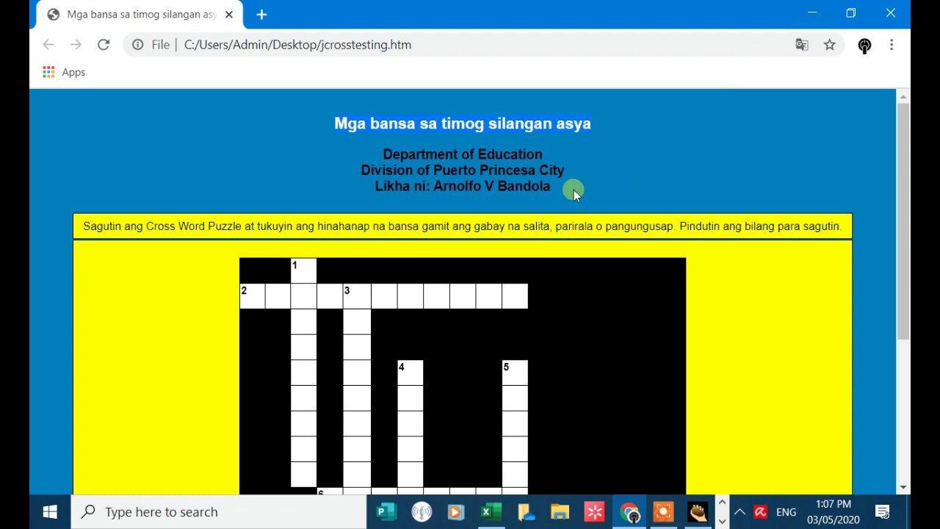
pyautogui.moveTo(555, 189); pyautogui.dragTo(356, 163)
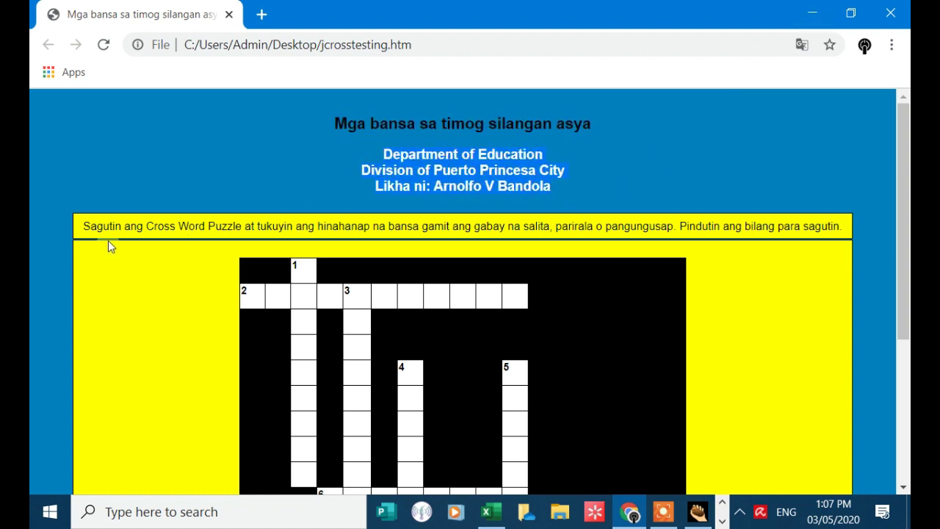
pyautogui.moveTo(82, 225); pyautogui.dragTo(830, 214)
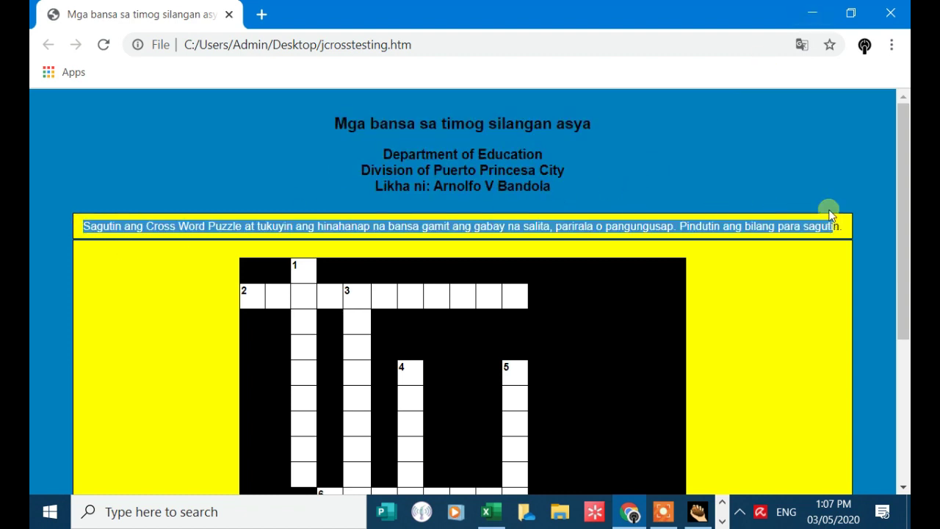
pyautogui.click(812, 13)
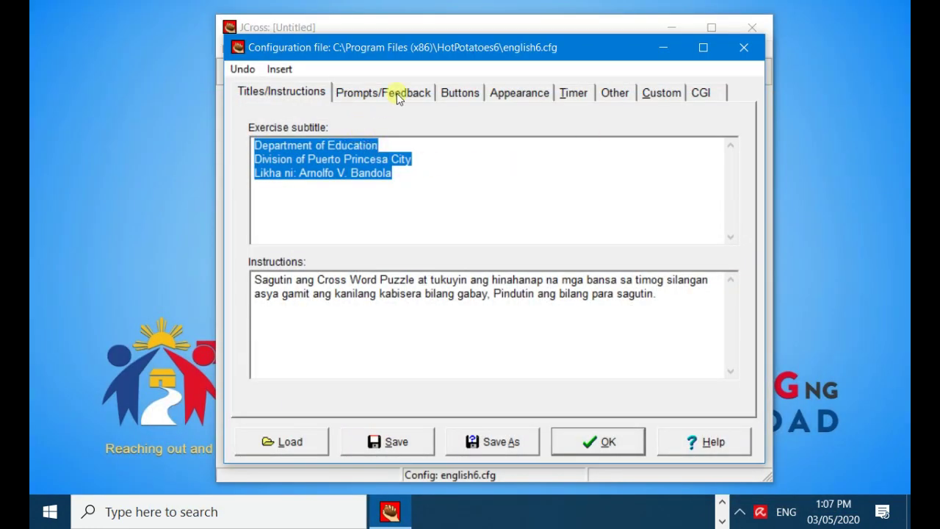
# - In the prompts and feedback settings, append PAHALANG to the "Across:" clue label and PABABA to the "Down:" clue label
pyautogui.click(397, 94)
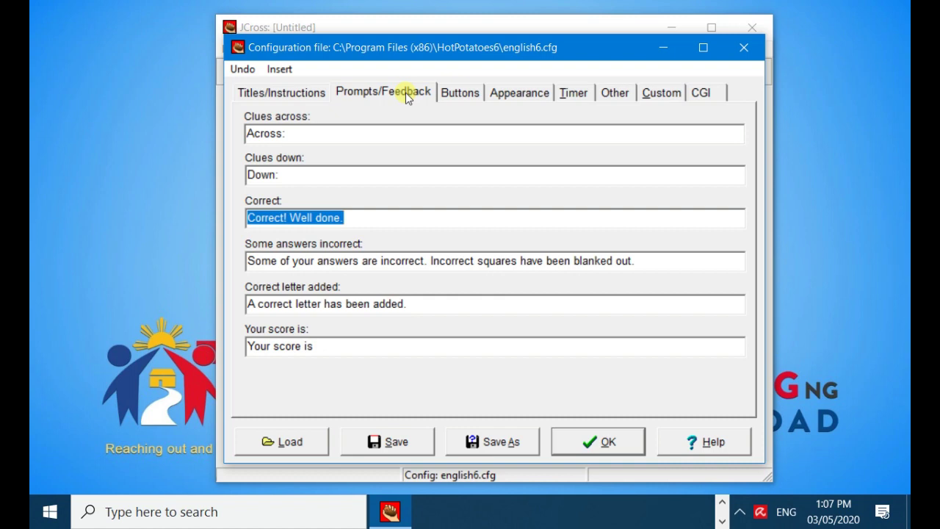
pyautogui.click(374, 133)
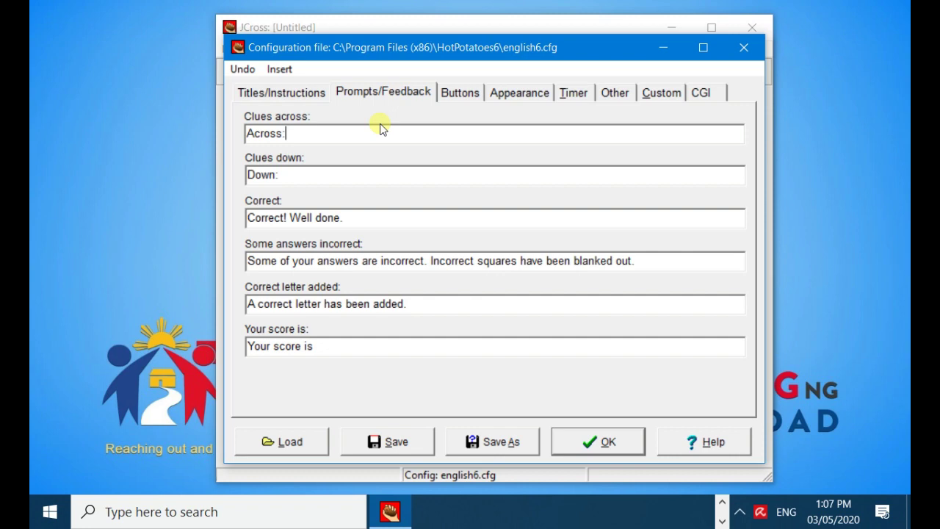
pyautogui.write('PAHALANG')
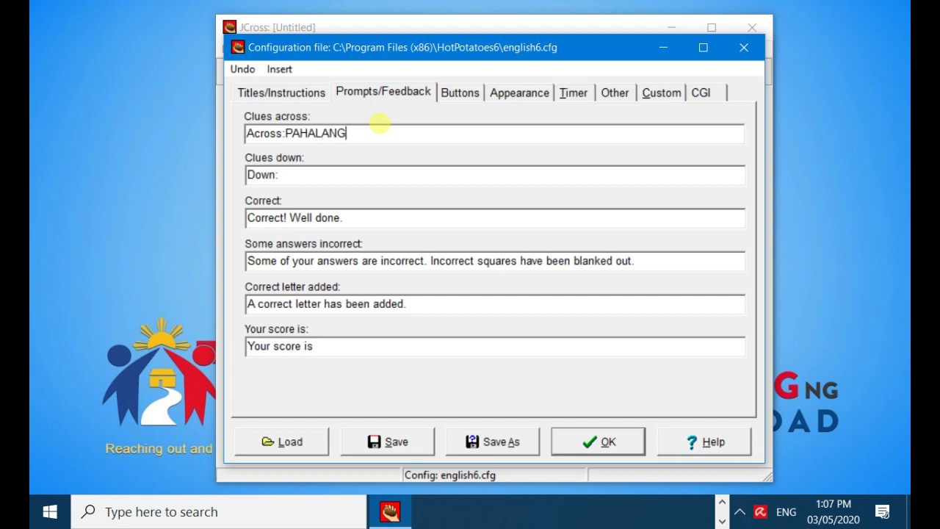
pyautogui.click(376, 181)
pyautogui.write('PABABA')
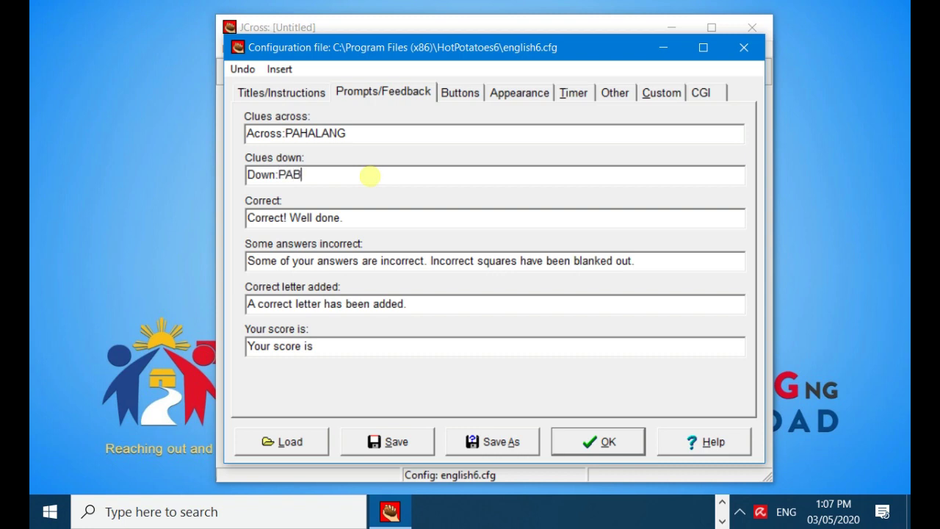
# - Replace the feedback message for correct answers with "TAMA ANG IYONG SAGOT"
pyautogui.click(393, 221)
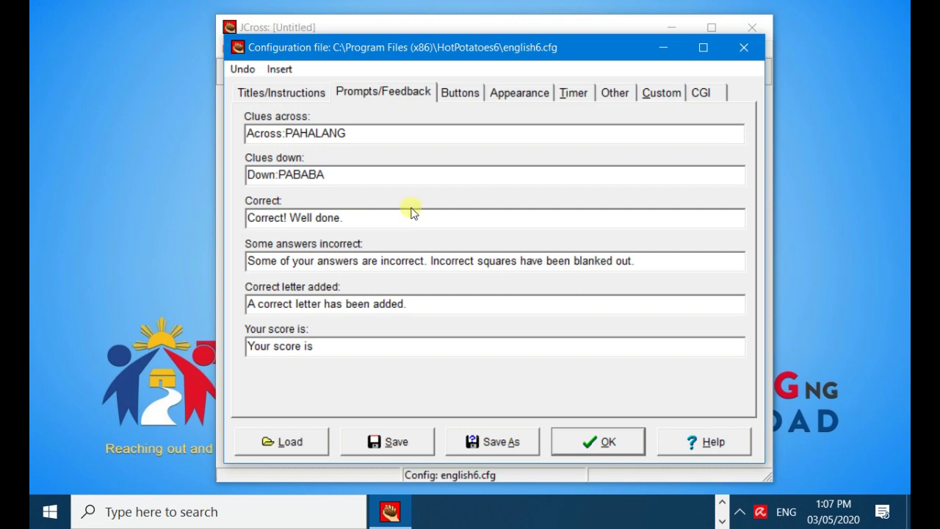
pyautogui.write('TAMA ANG IYONG SAGO')
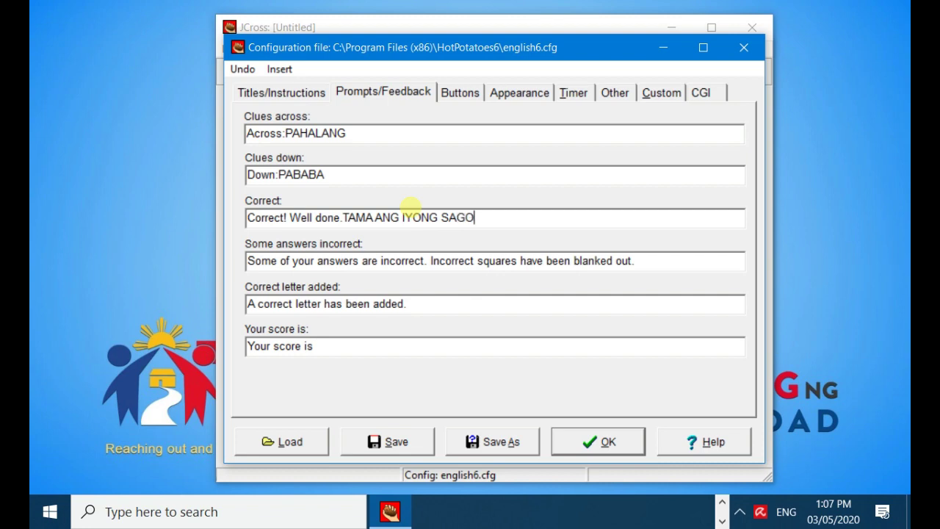
pyautogui.write('T')
pyautogui.moveTo(343, 219); pyautogui.dragTo(255, 214)
pyautogui.press('Delete')
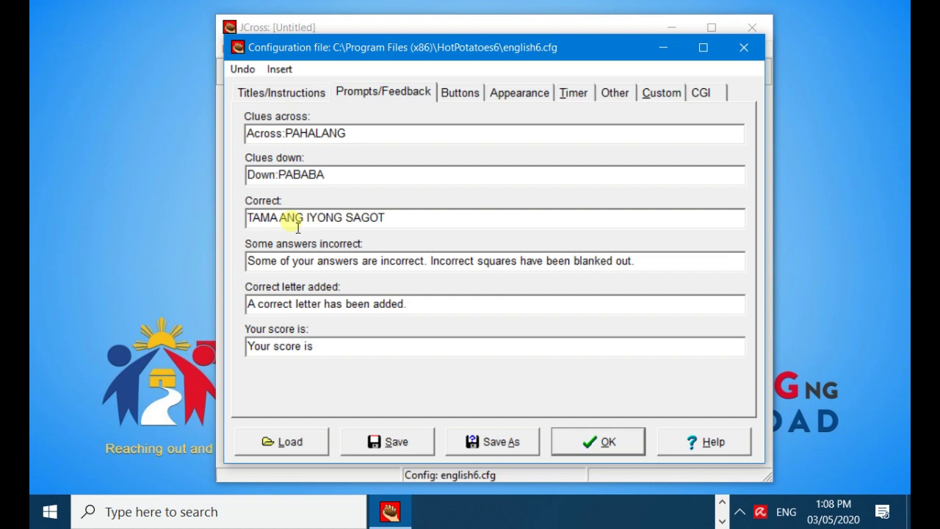
pyautogui.click(433, 223)
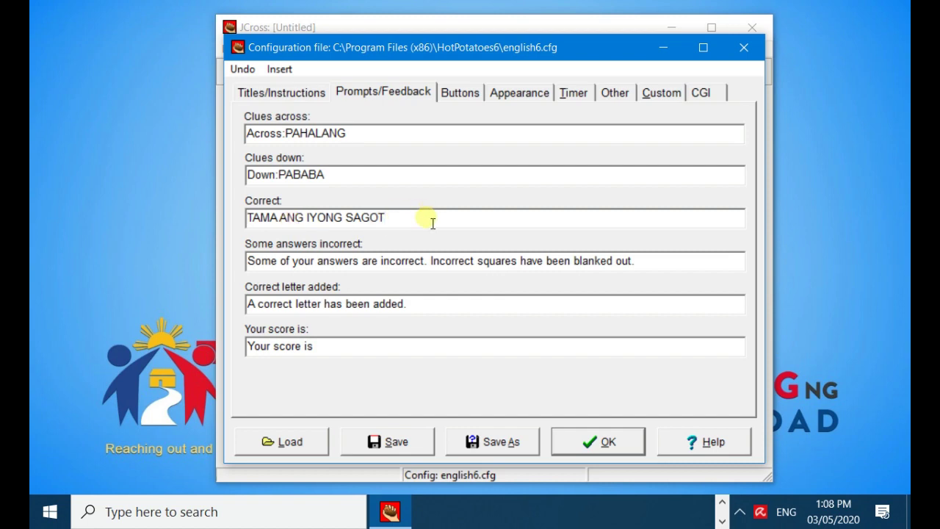